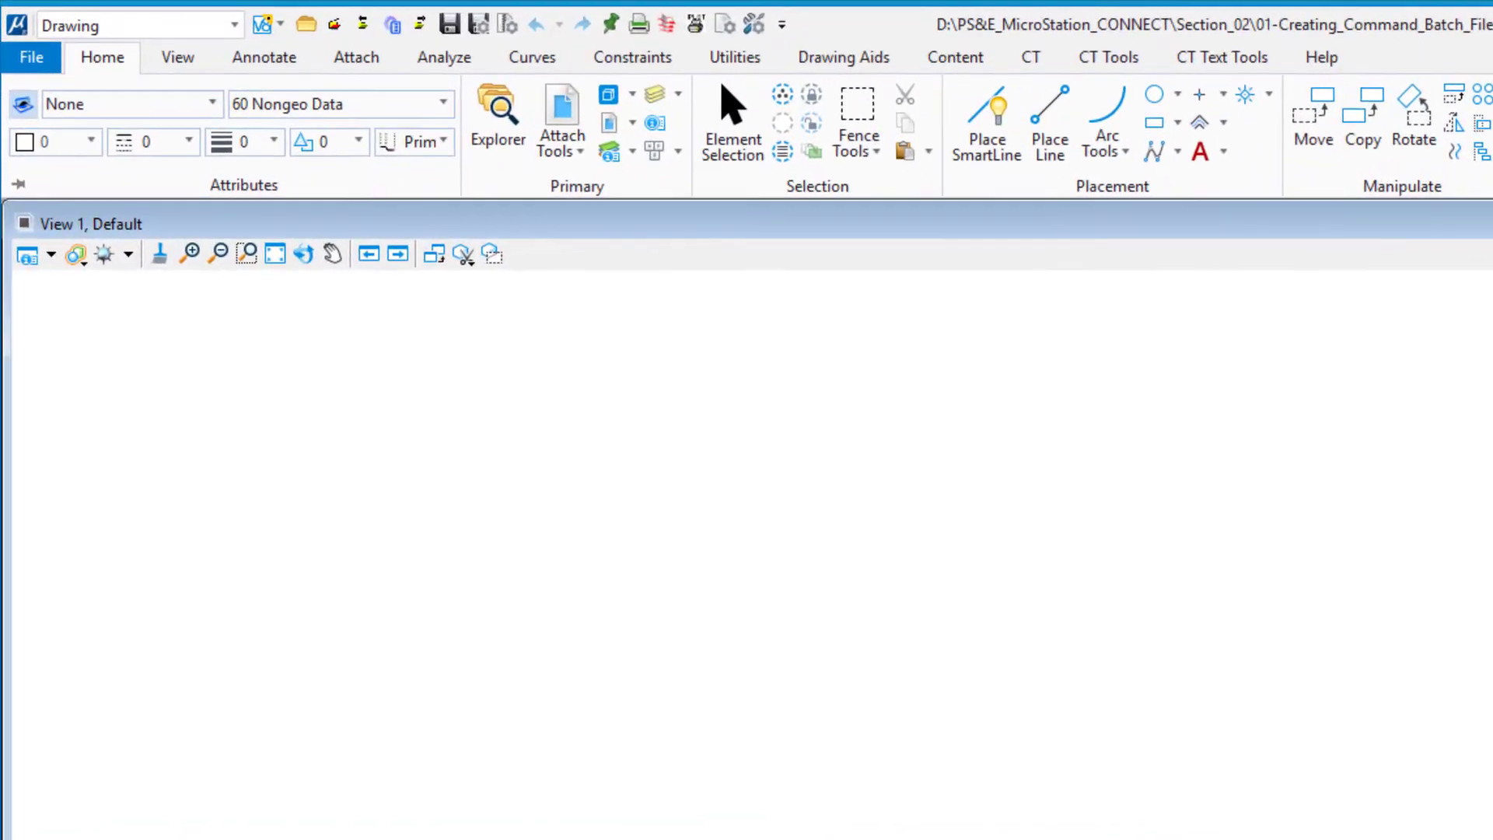
- Open the File backstage view for b900000ga001.dgn to show the recent files list
click(39, 58)
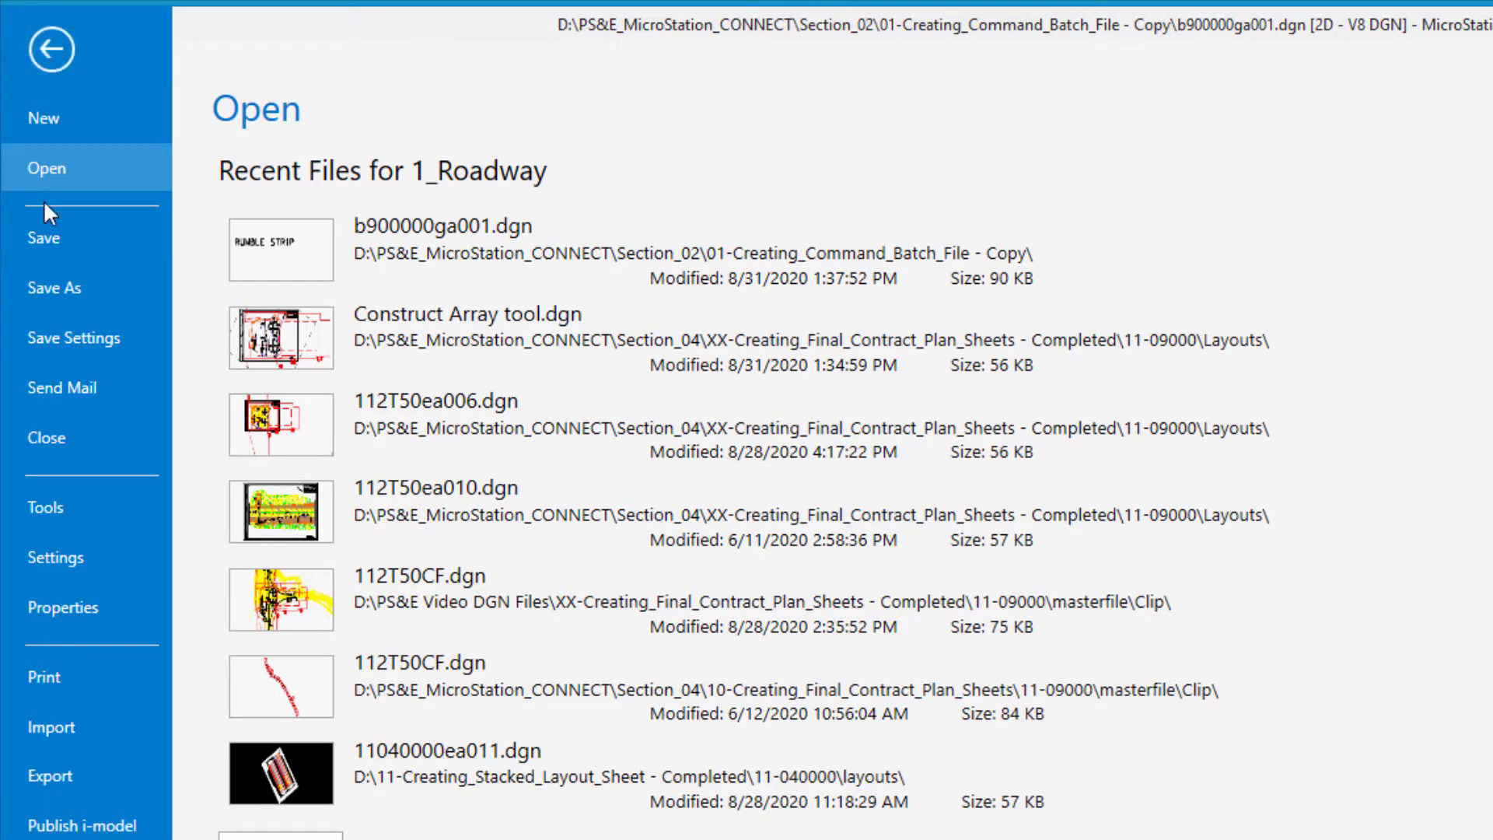
- Launch Batch Process from the backstage Tools page and move its dialog left of centre
click(66, 504)
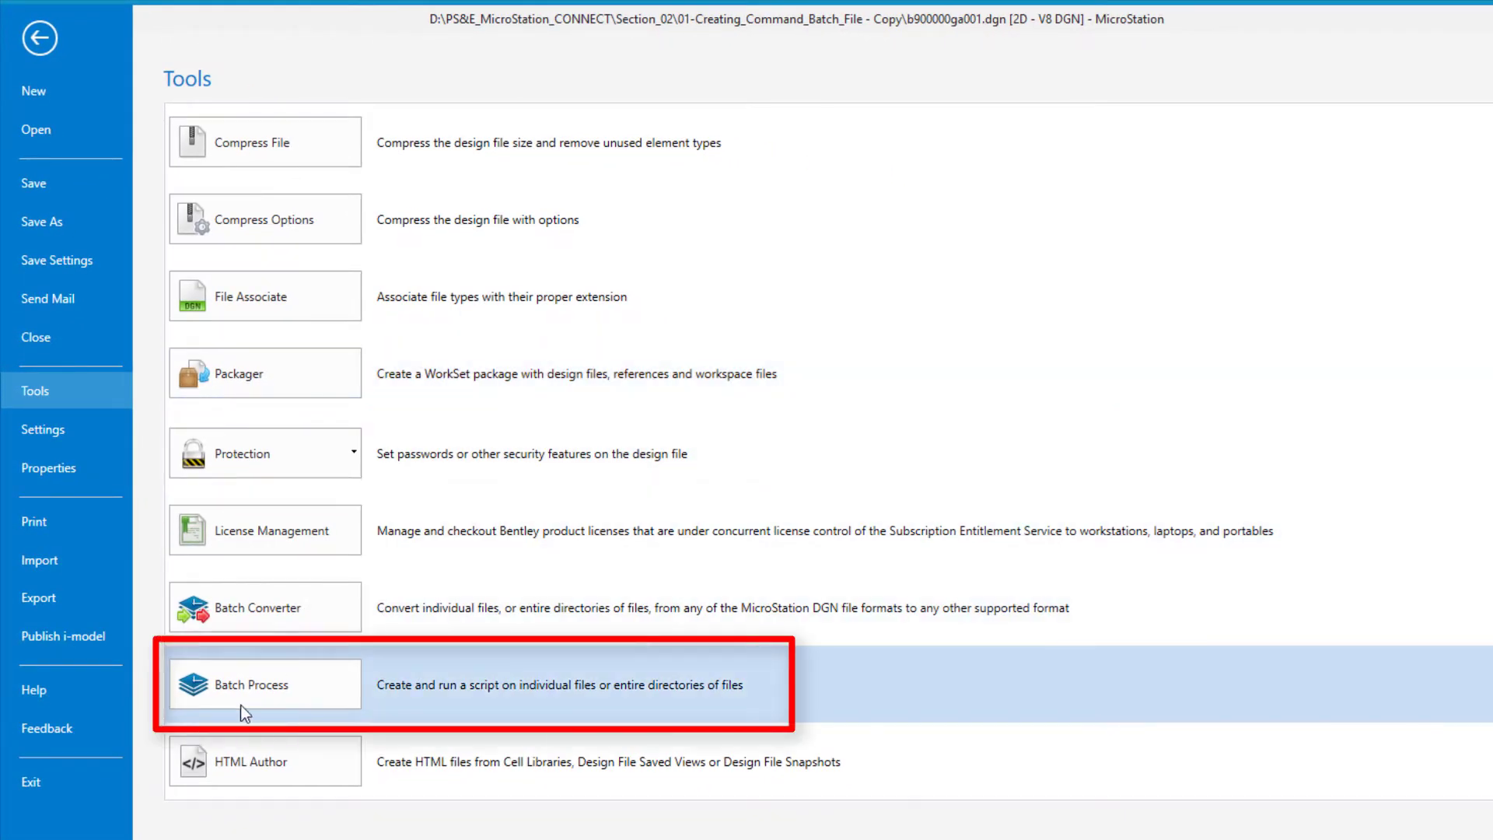
click(286, 695)
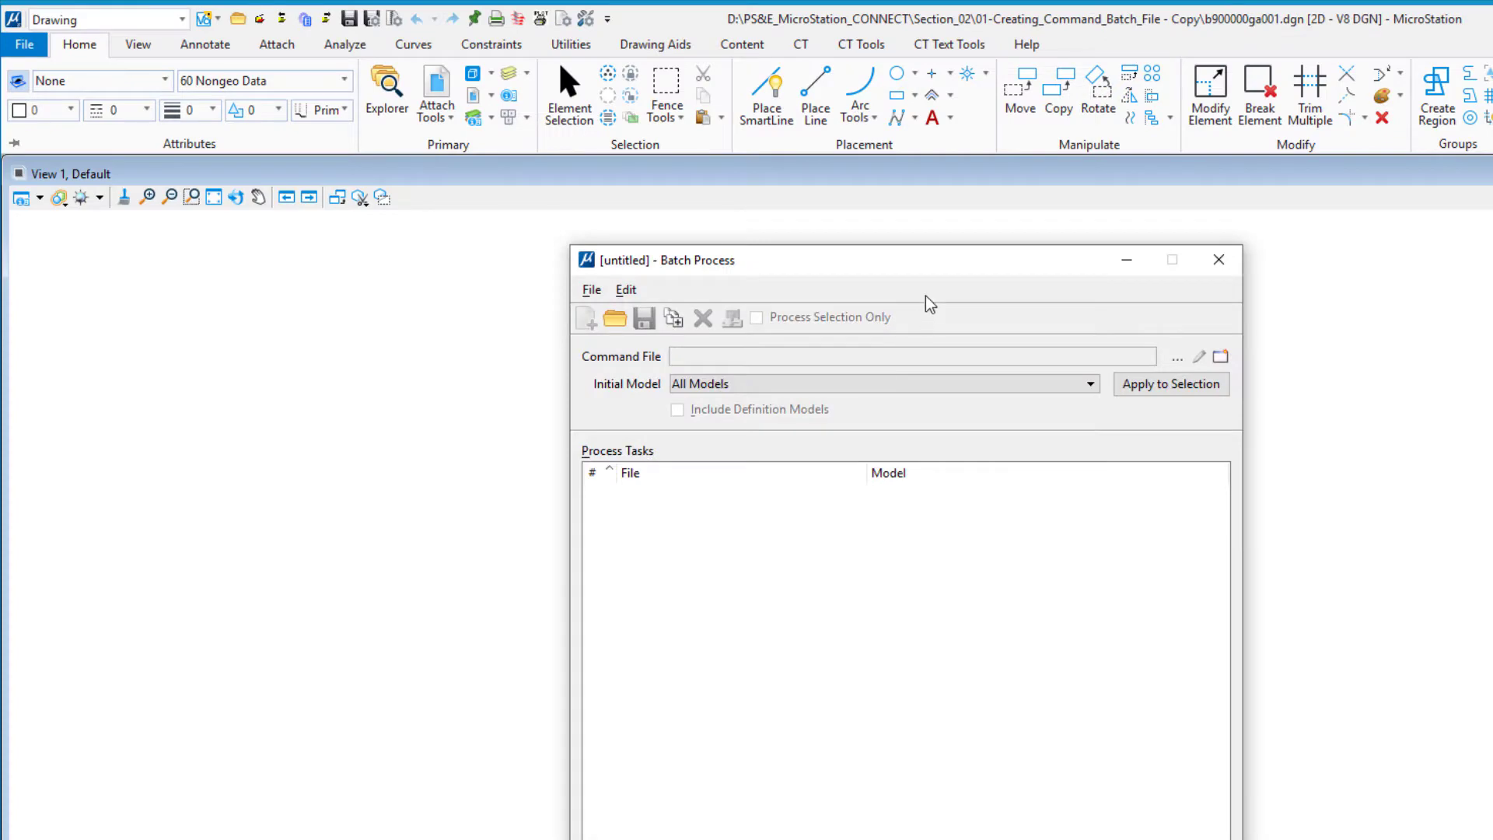
drag(936, 263, 564, 266)
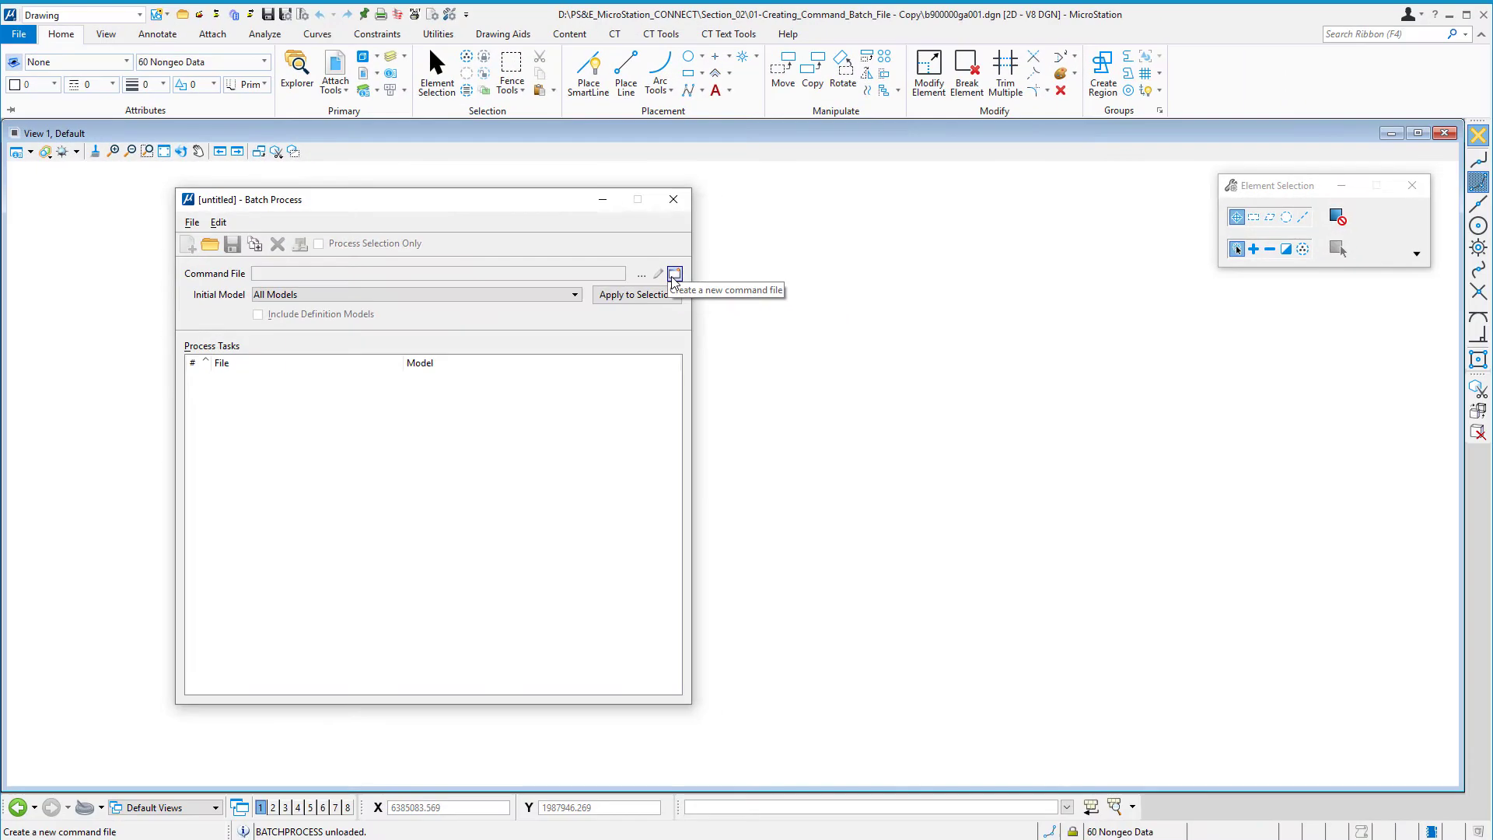
- Create a new command file named 'Attach Color Table.txt', which opens in Notepad
click(673, 275)
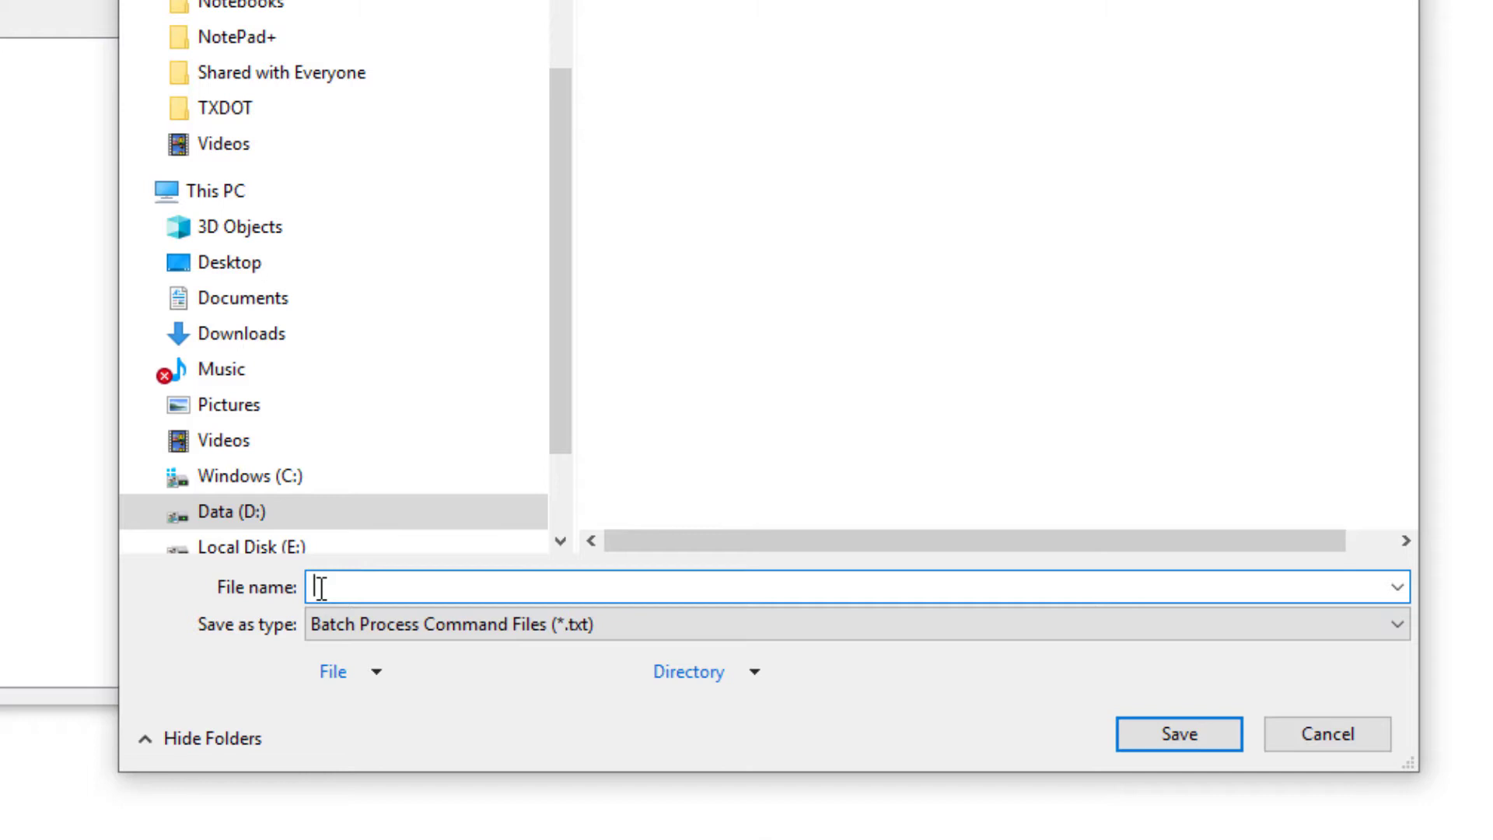
text(Attach Color Ta)
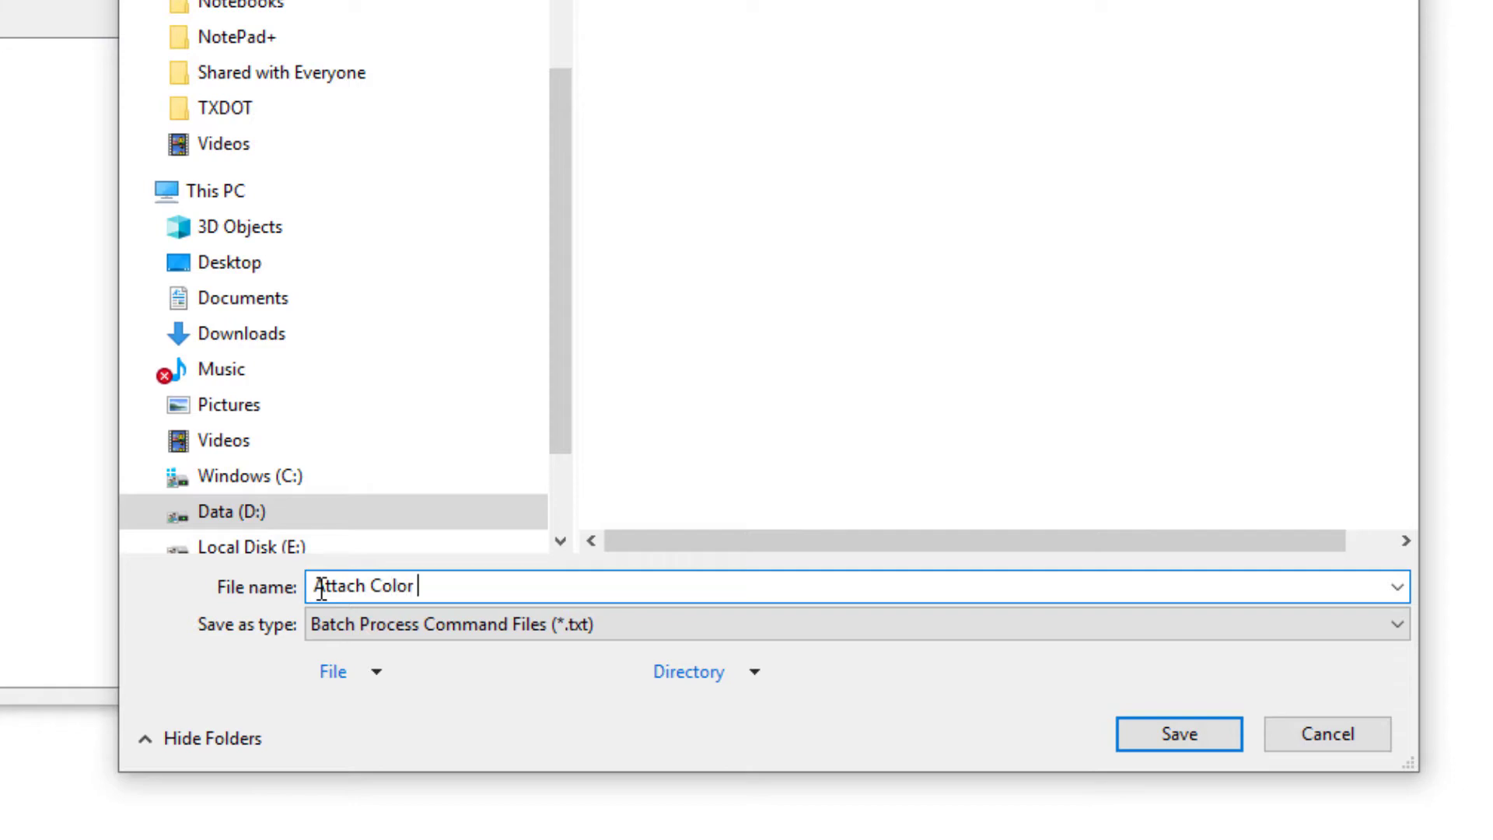
text(ble)
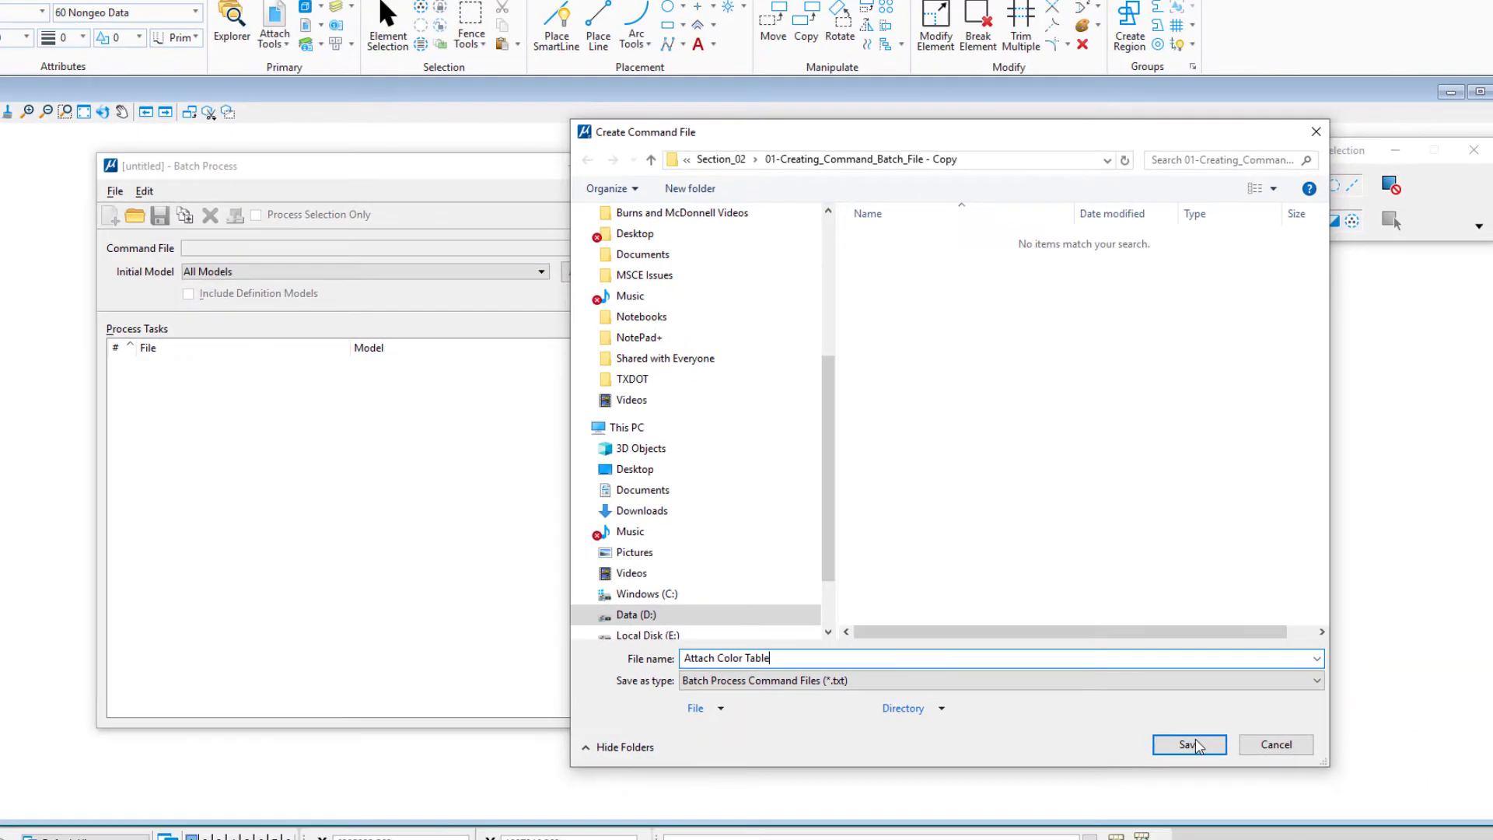
click(1189, 745)
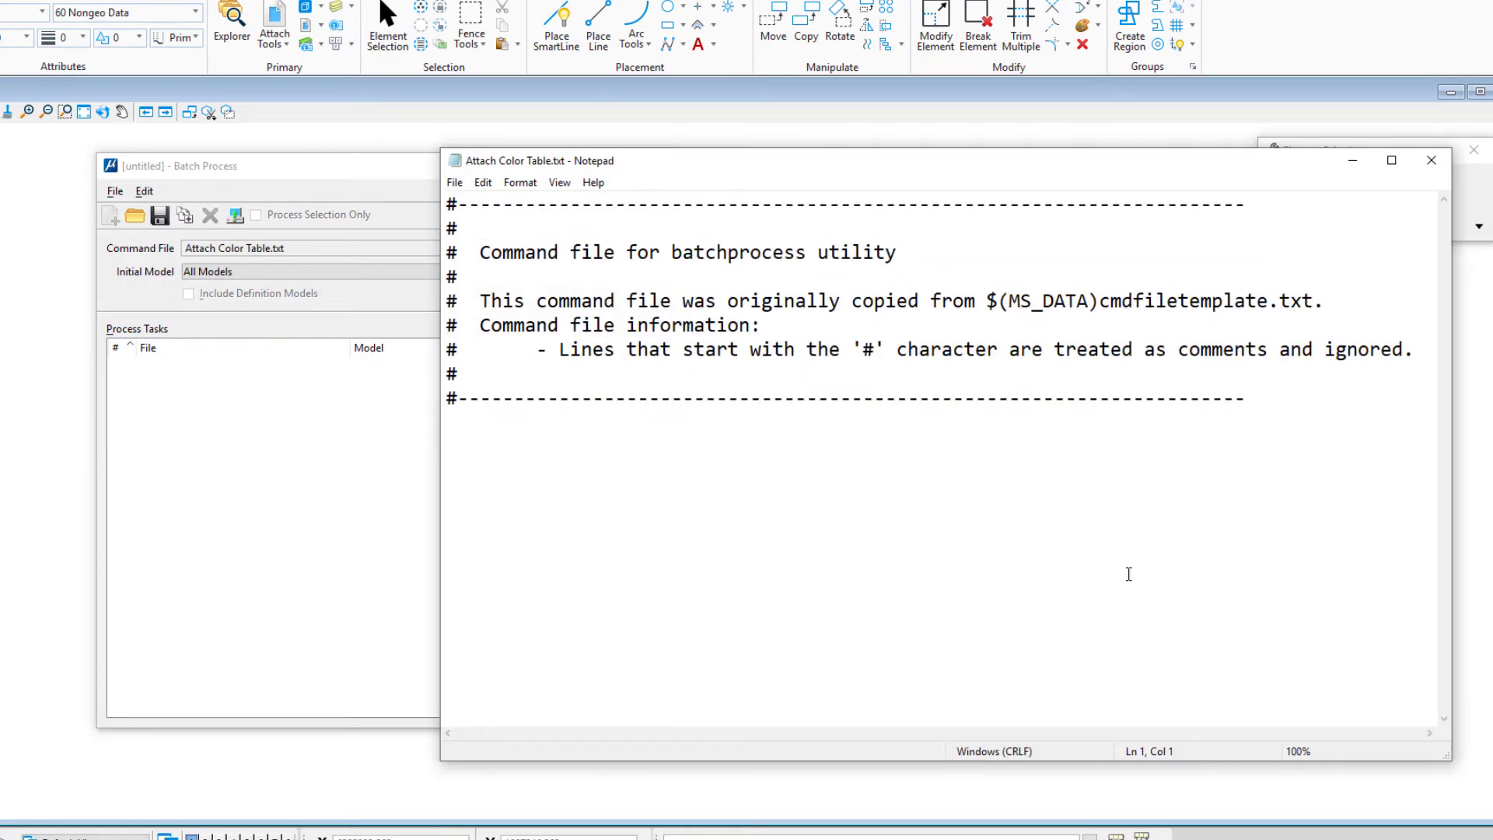
- Paste ct=C:\Caltrans\HQ\MSConnect\data\ctcolor.tbl and FILEDESIGN SAVE SETTINGS below the comment header
drag(988, 164, 912, 167)
click(374, 416)
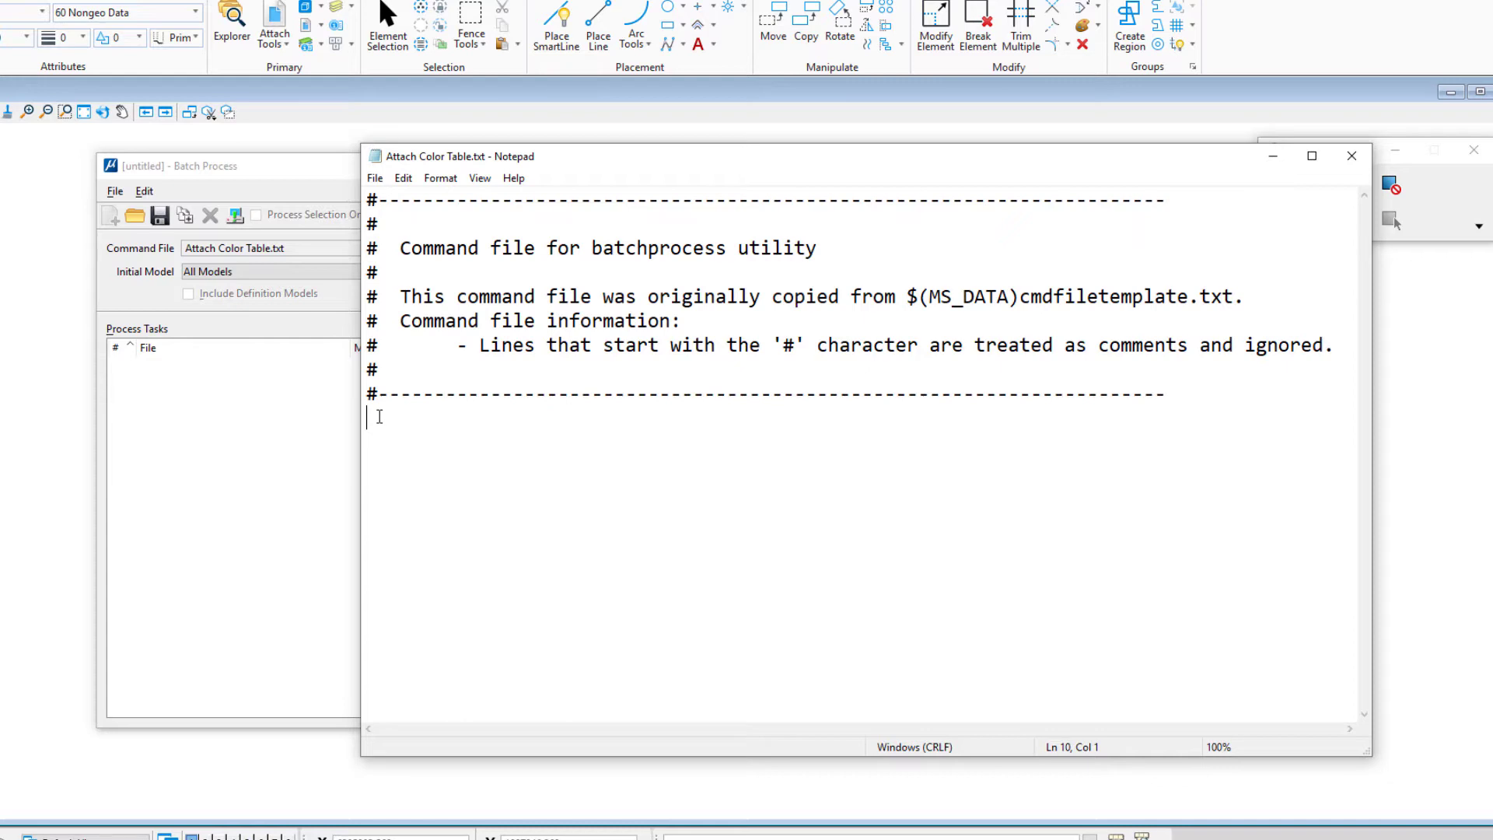
text(ct=C:\Caltrans\HQ\MSConnect\data\ctcolor.tbl FILEDESIGN SAVE SETTINGS)
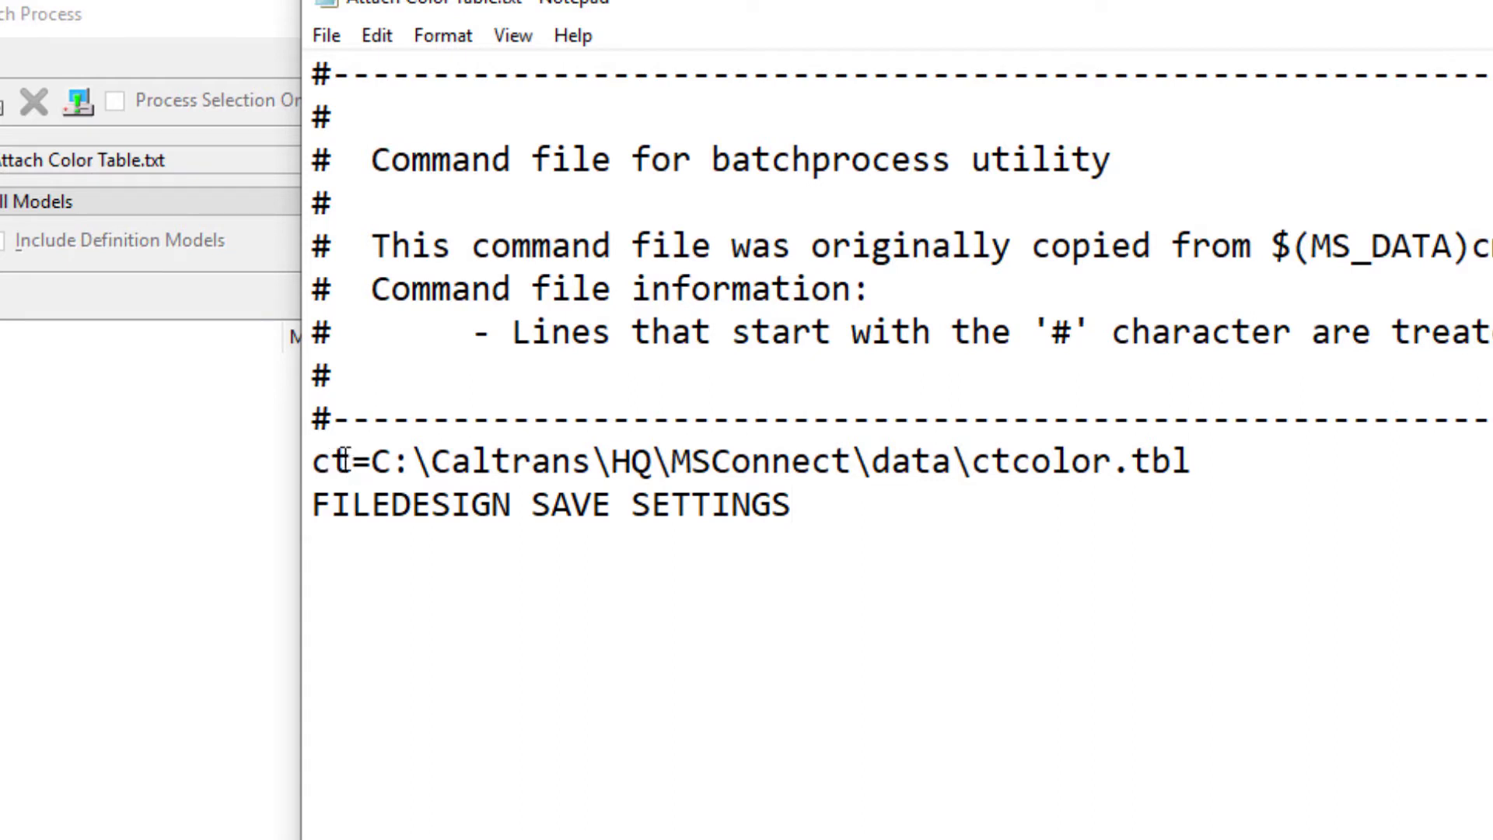
click(362, 453)
drag(362, 453, 311, 458)
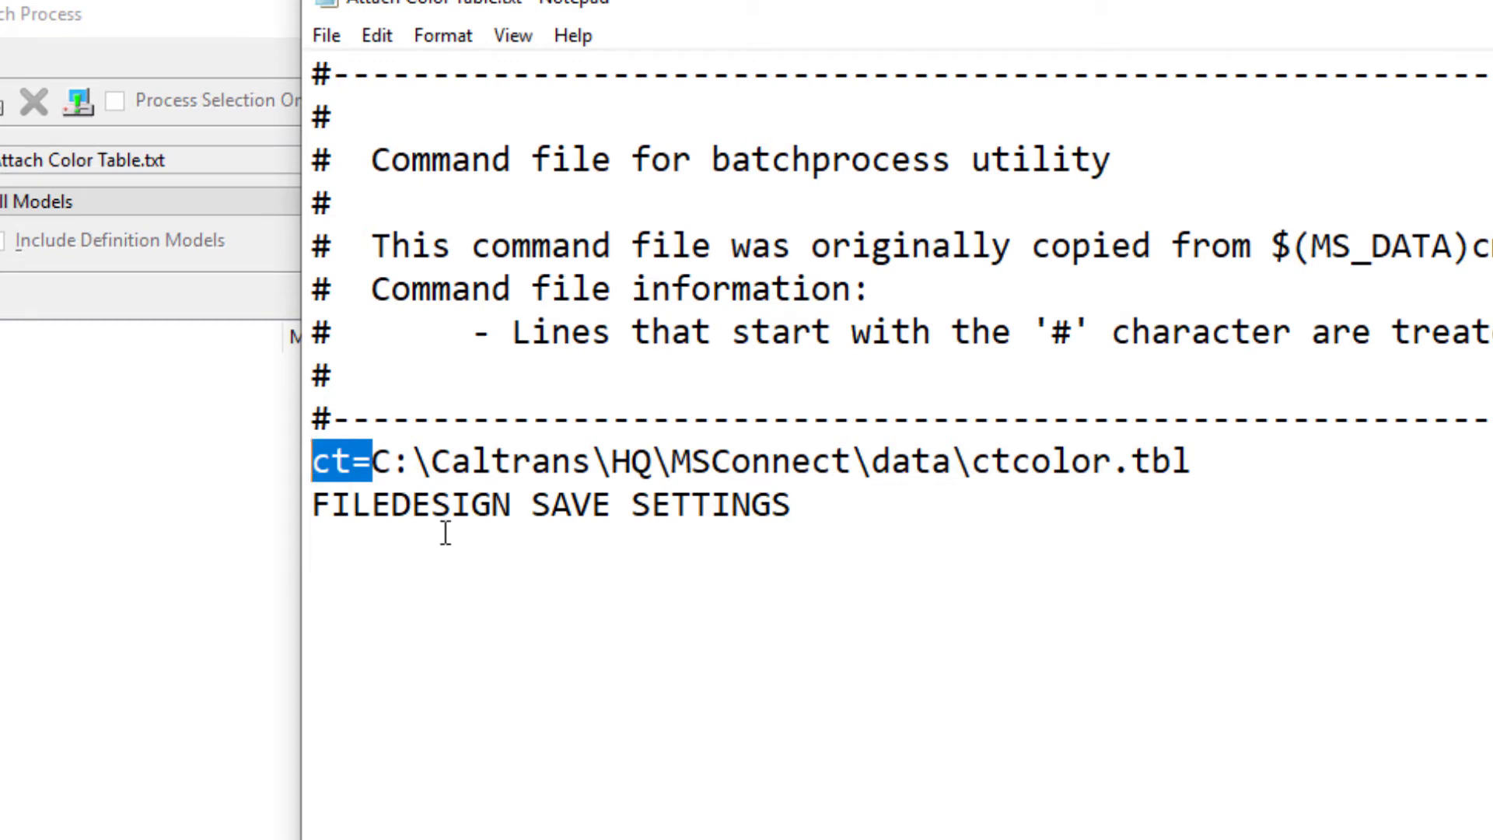
shift+click(1210, 463)
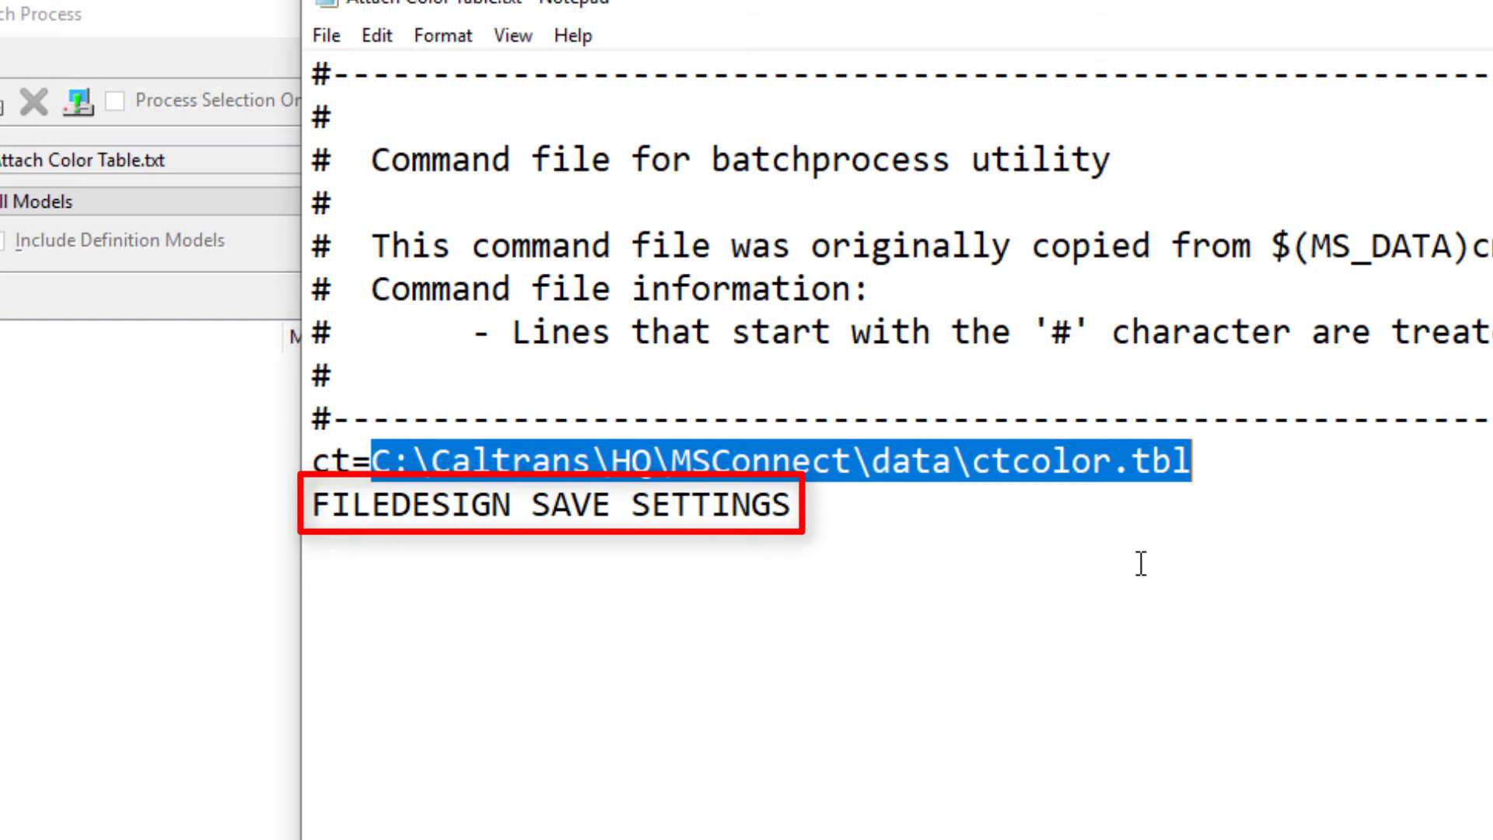
click(906, 469)
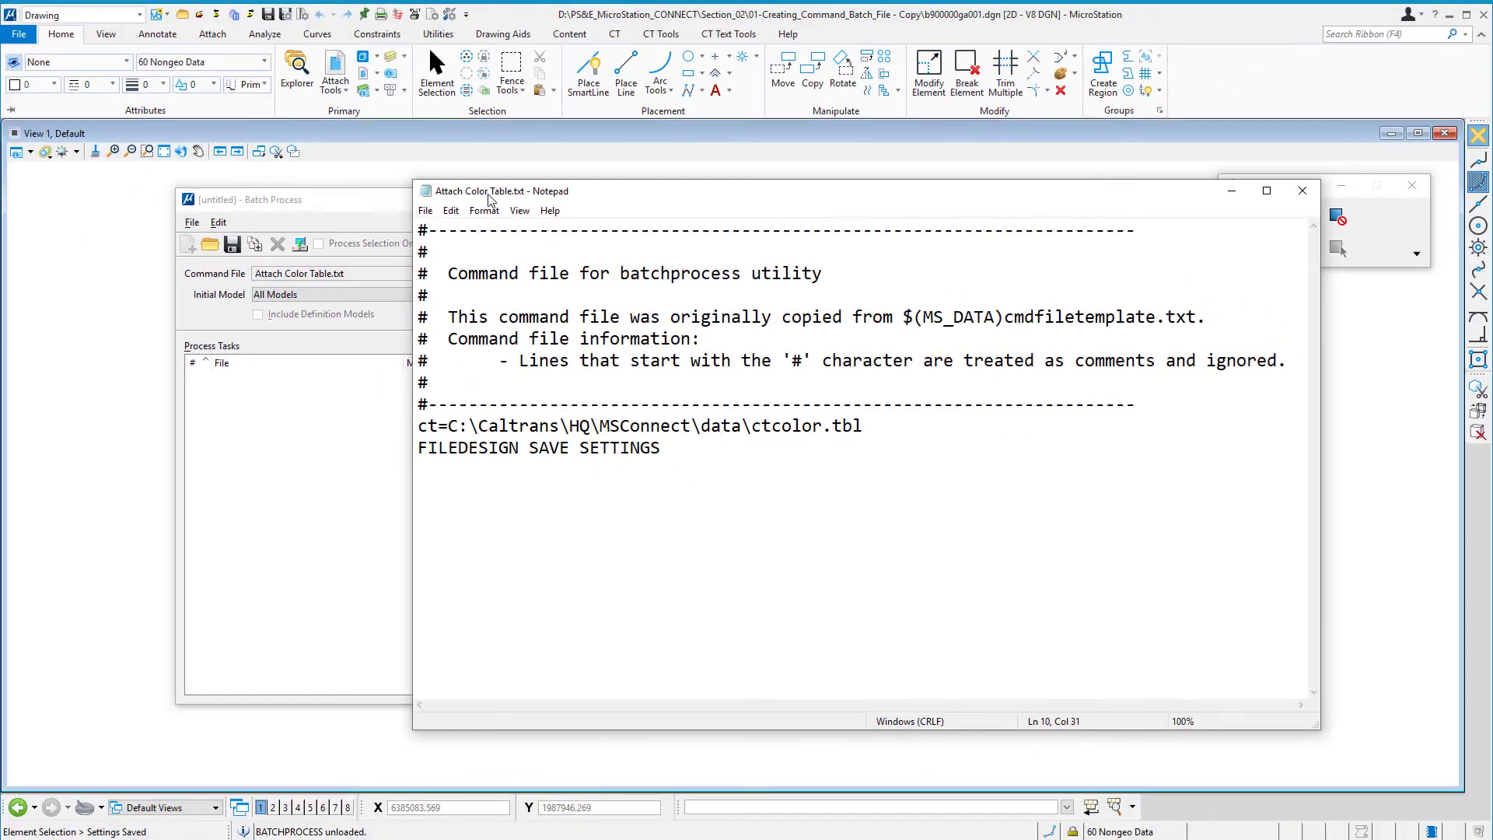
- Save 'Attach Color Table.txt' and exit Notepad
click(425, 210)
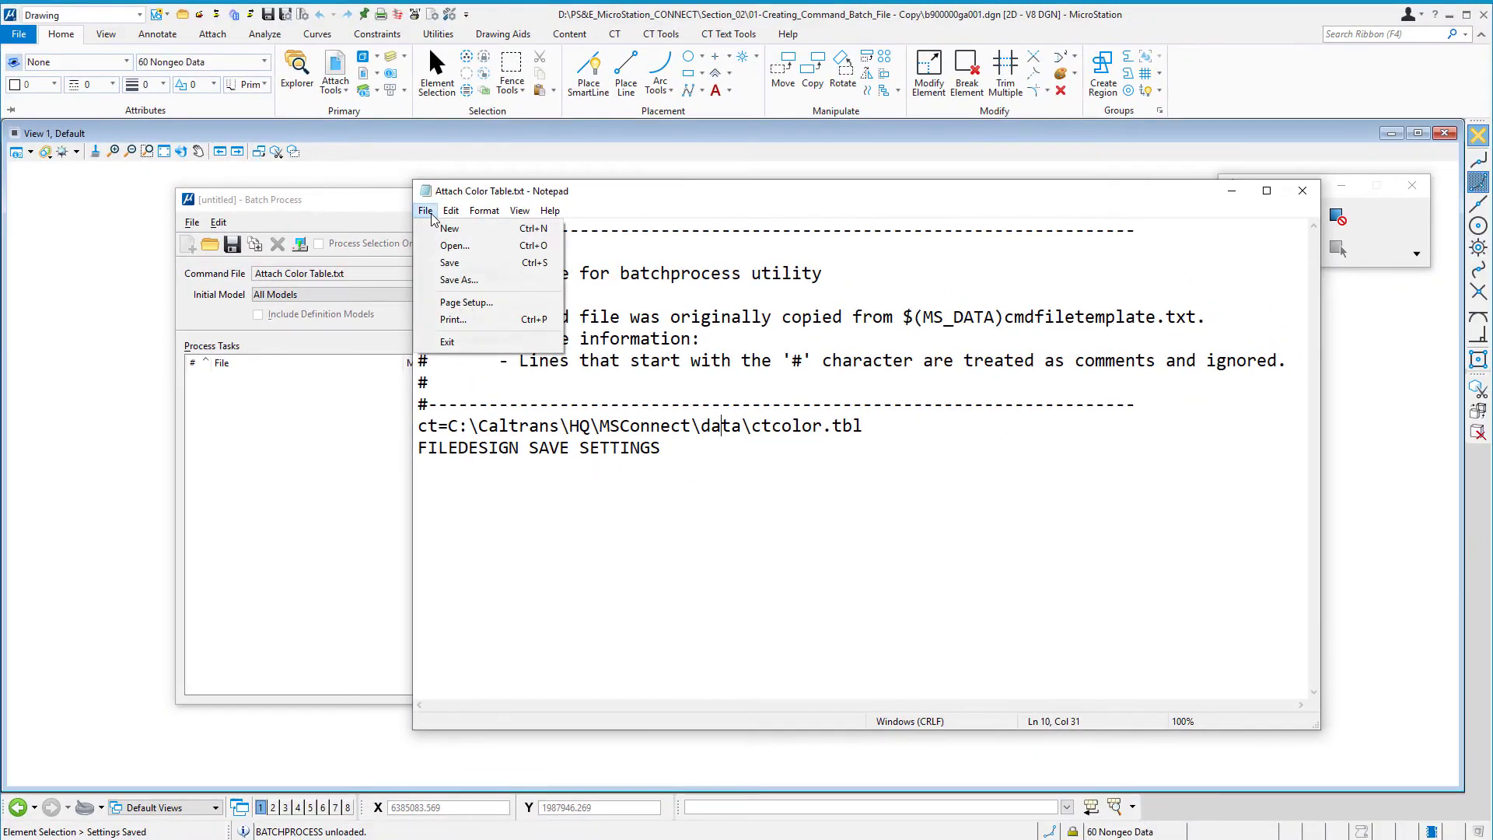
click(458, 269)
click(425, 211)
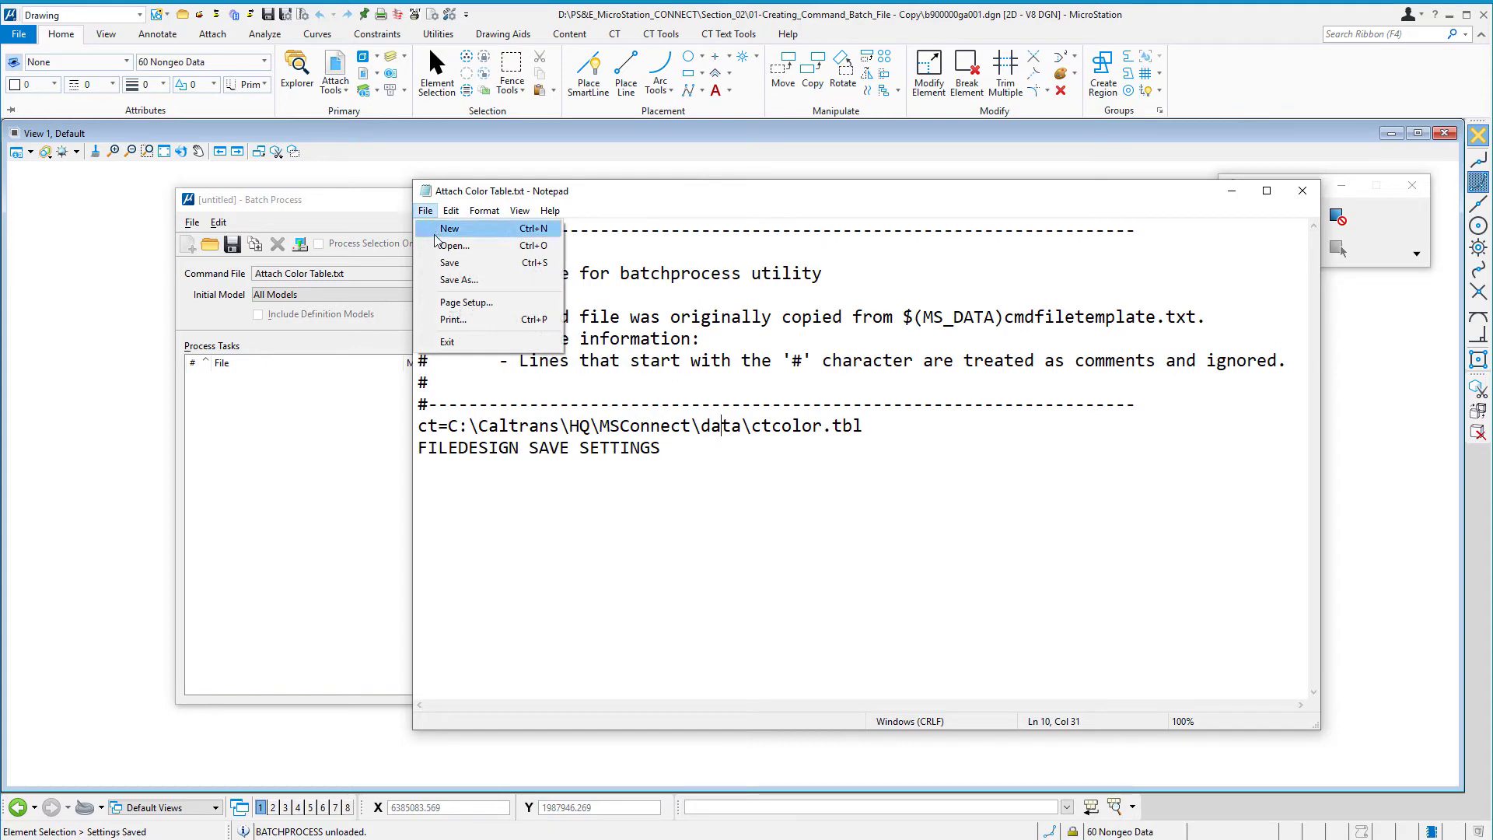
click(448, 343)
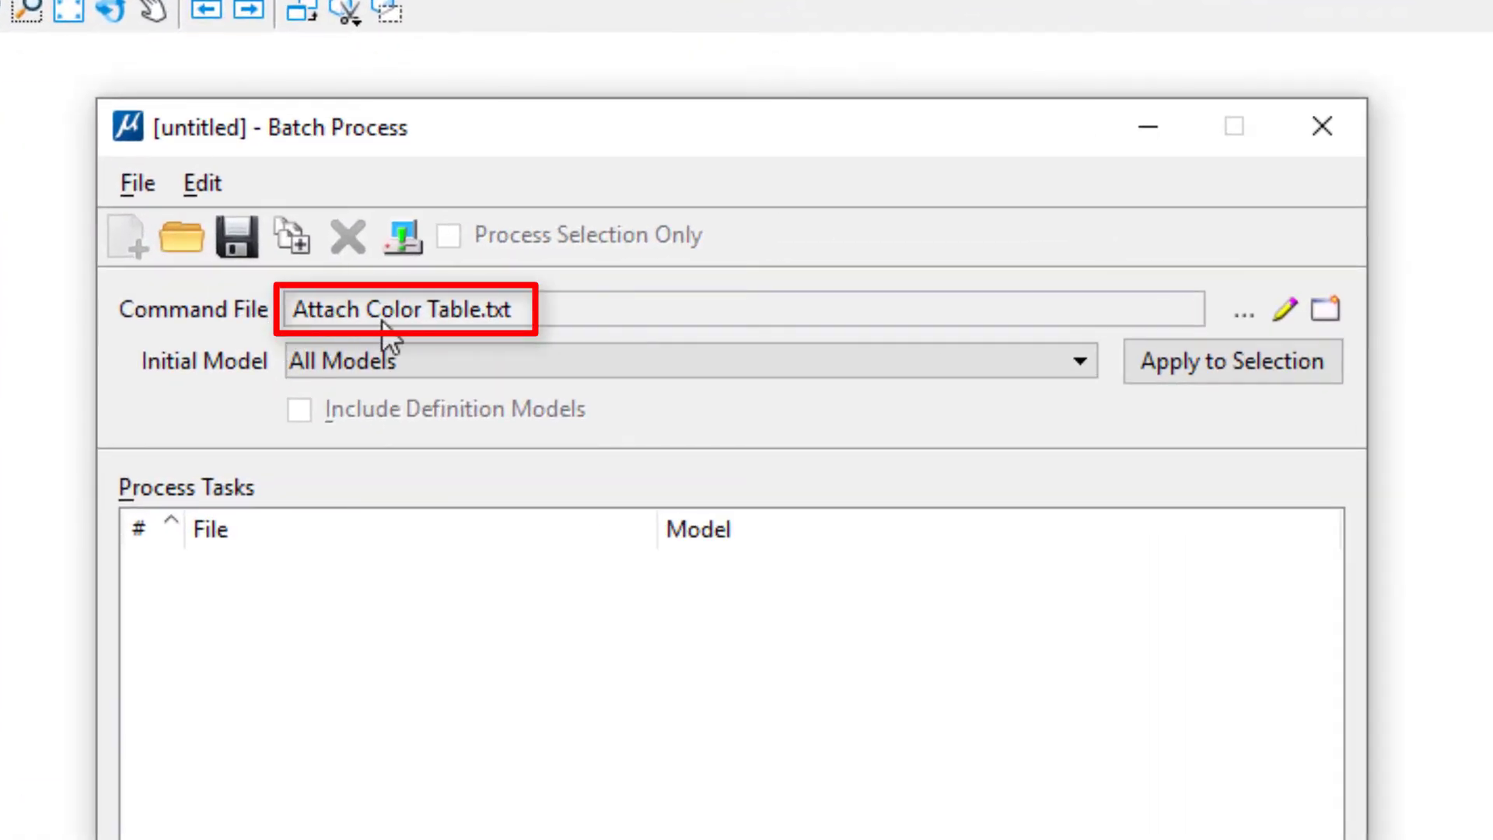
click(1286, 312)
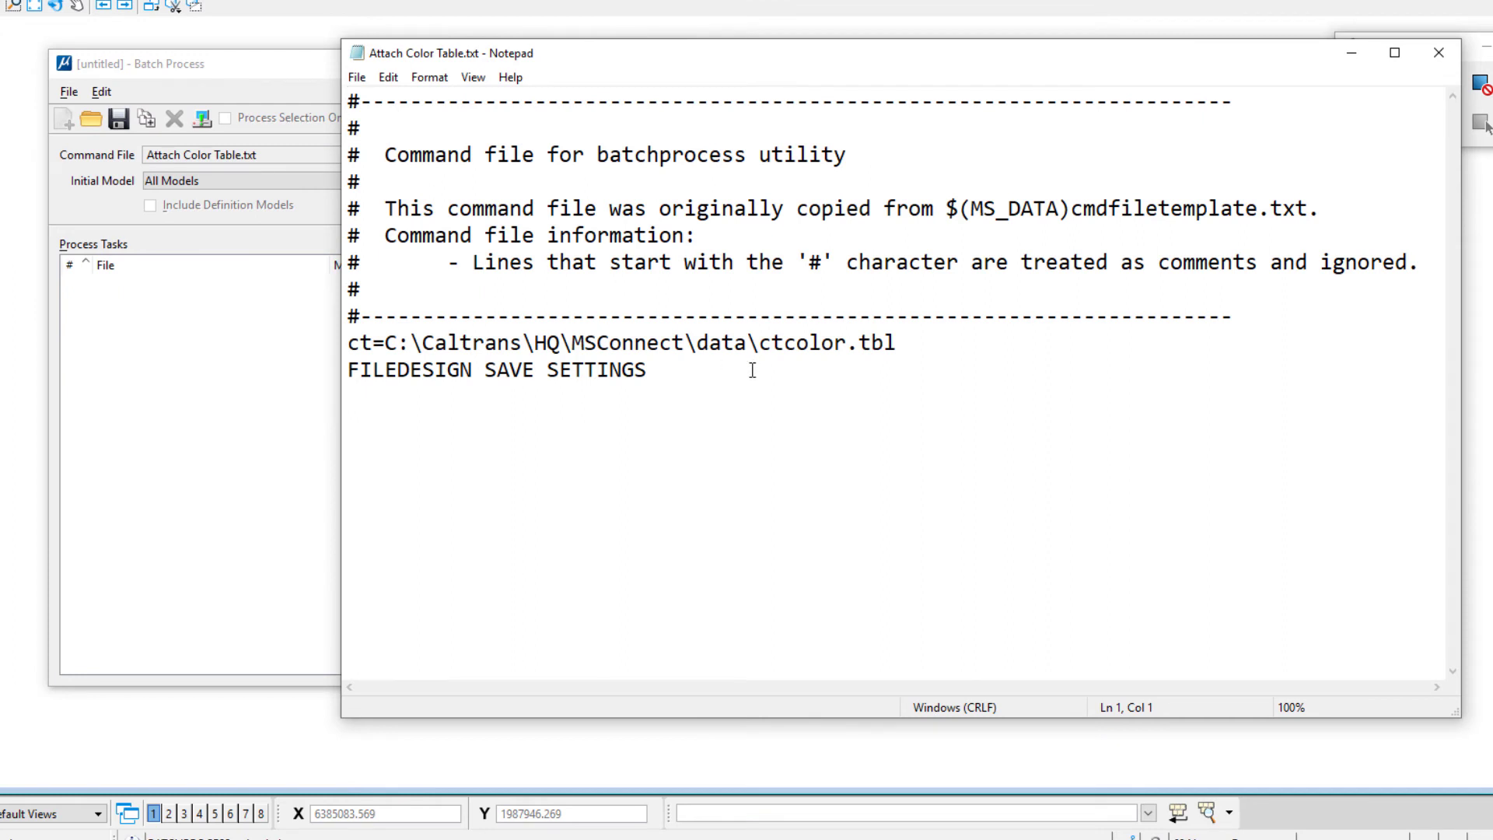
click(1439, 51)
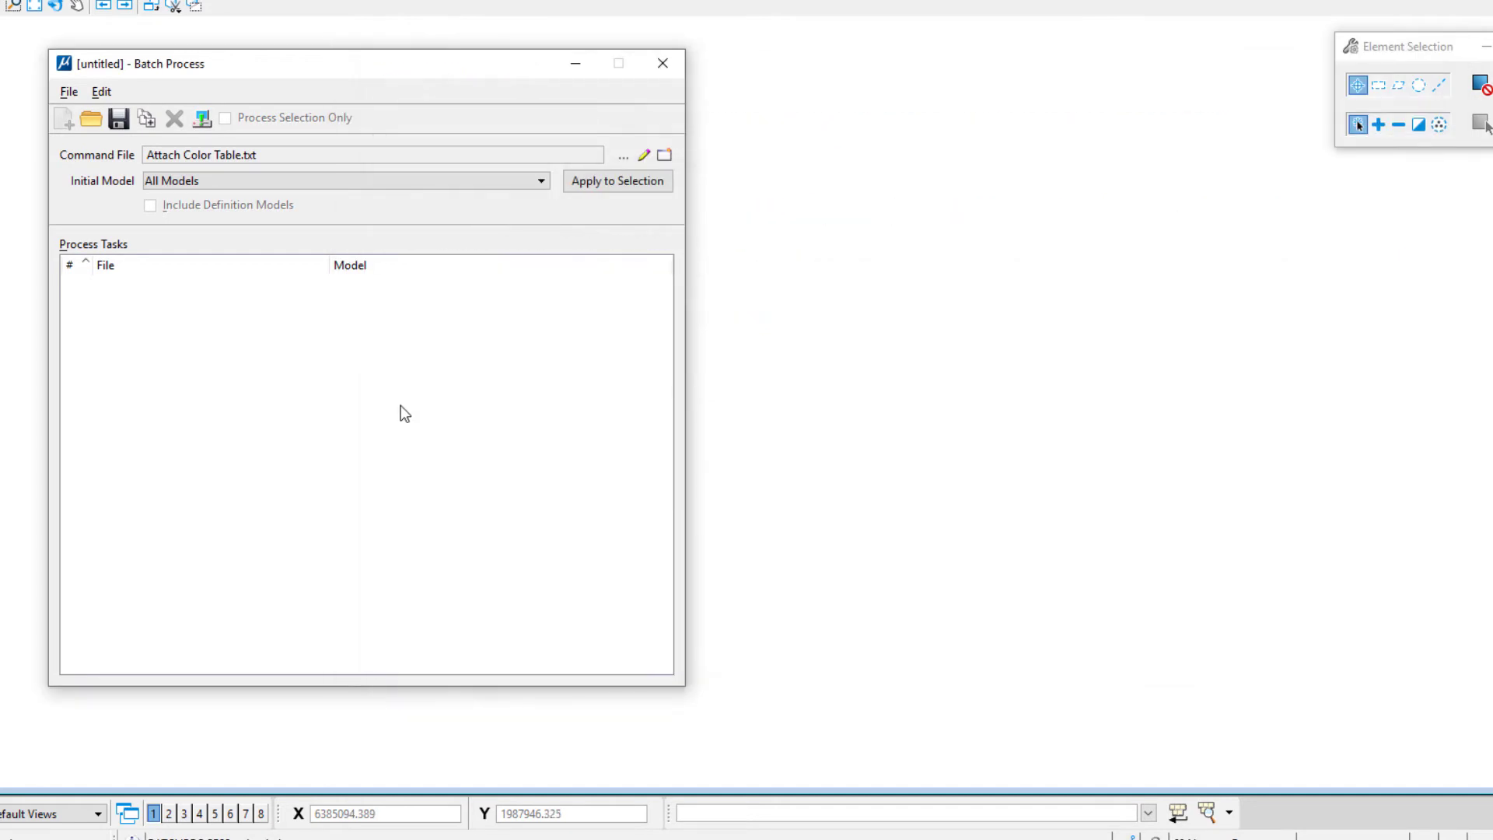
click(624, 156)
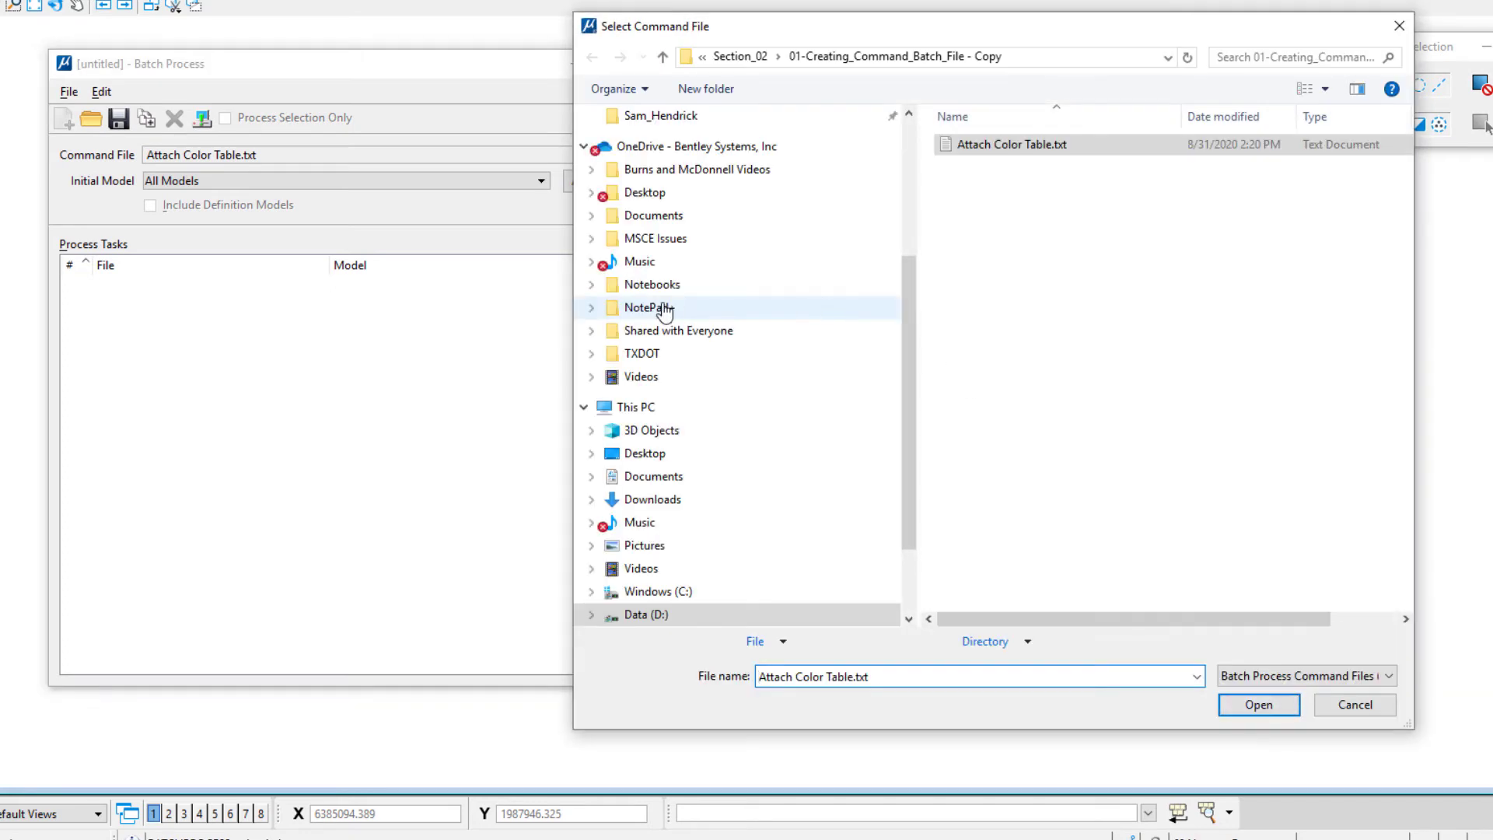
- Select WorkSet_Association.txt from C:\Caltrans\HQ\MSConnect\data\batchProcessFiles as the command file
click(661, 589)
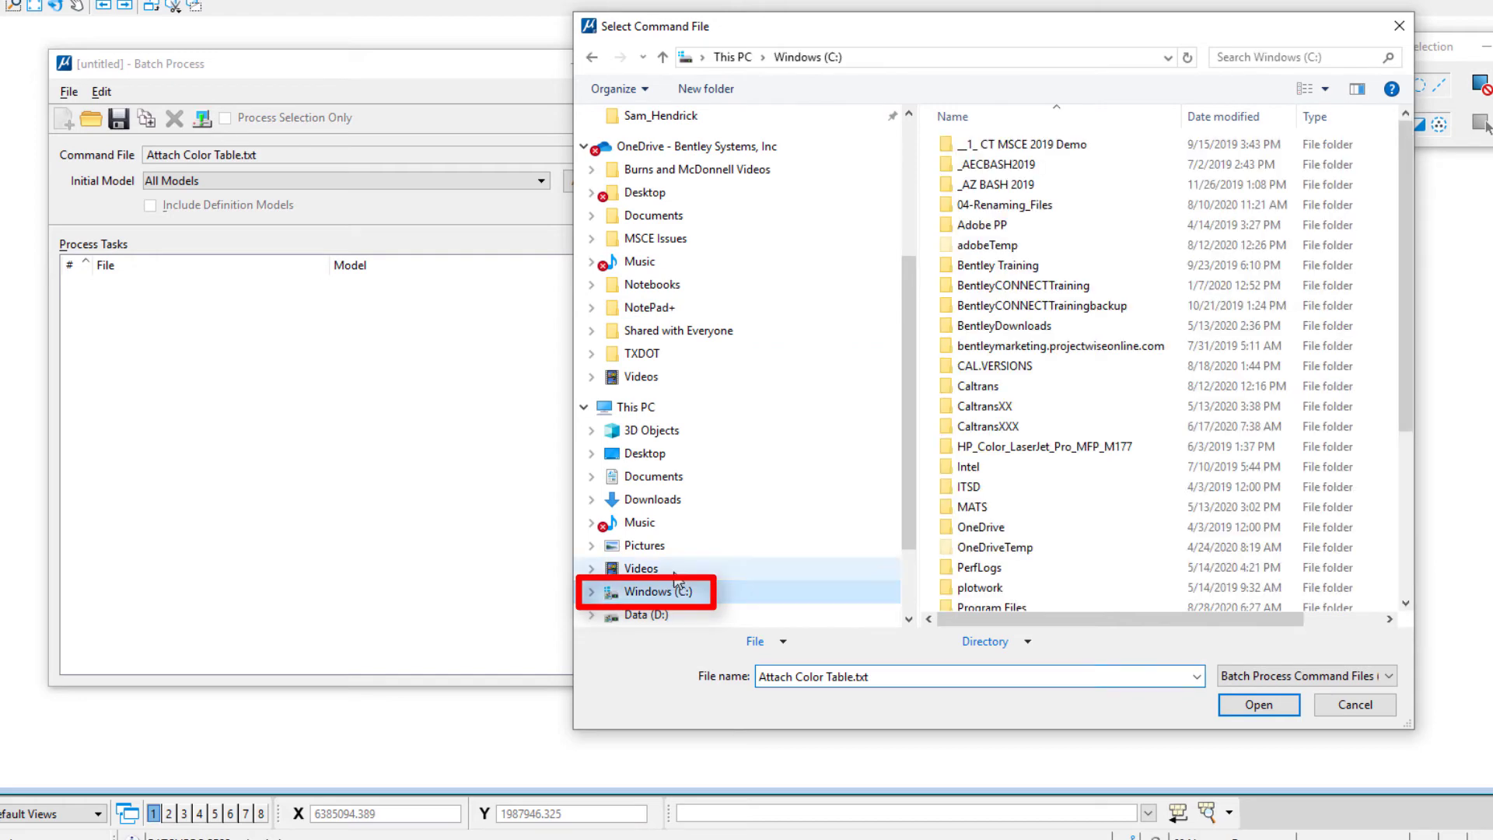
double_click(992, 388)
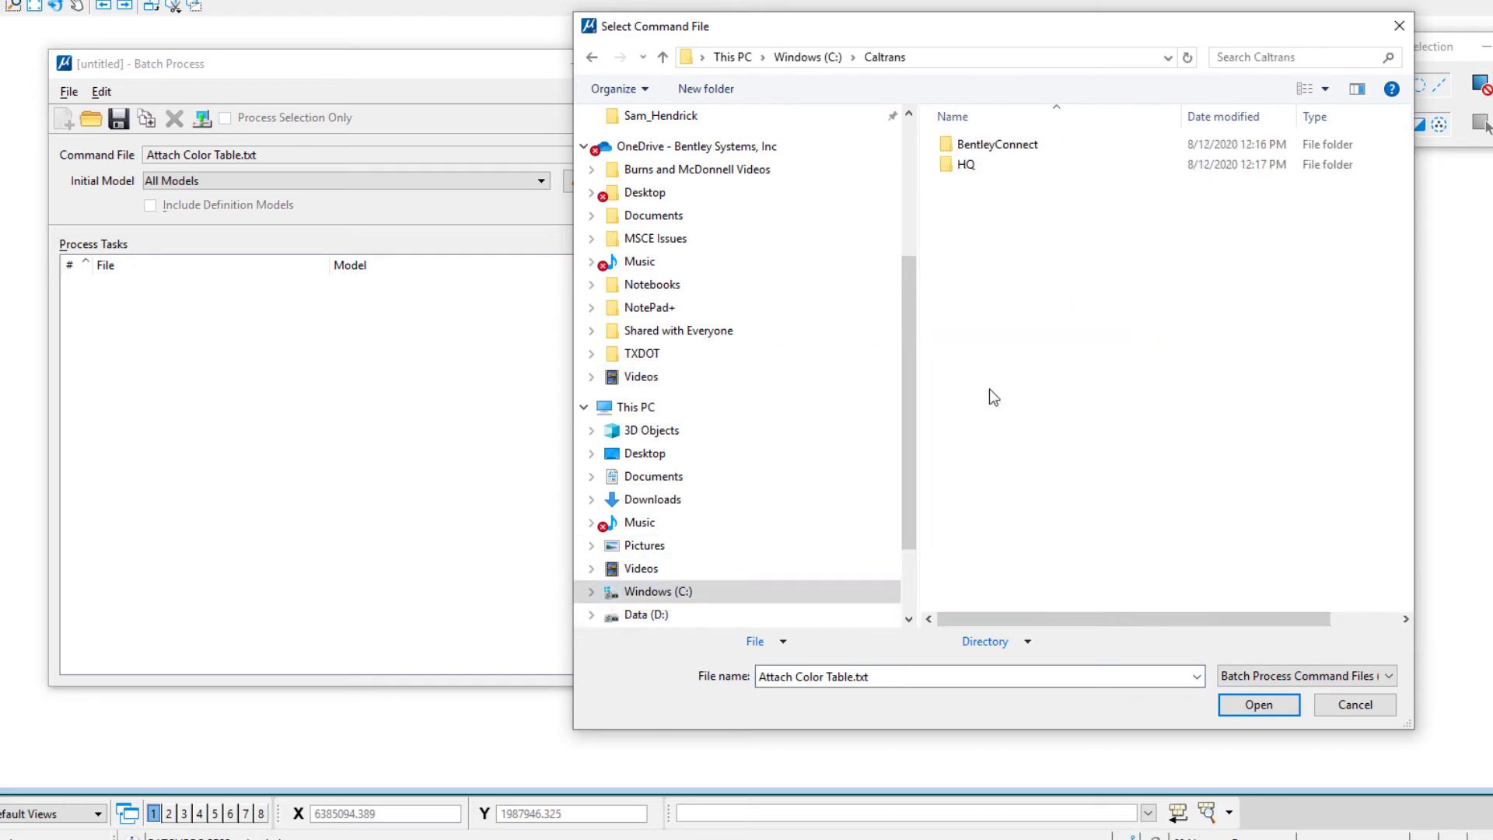
double_click(966, 164)
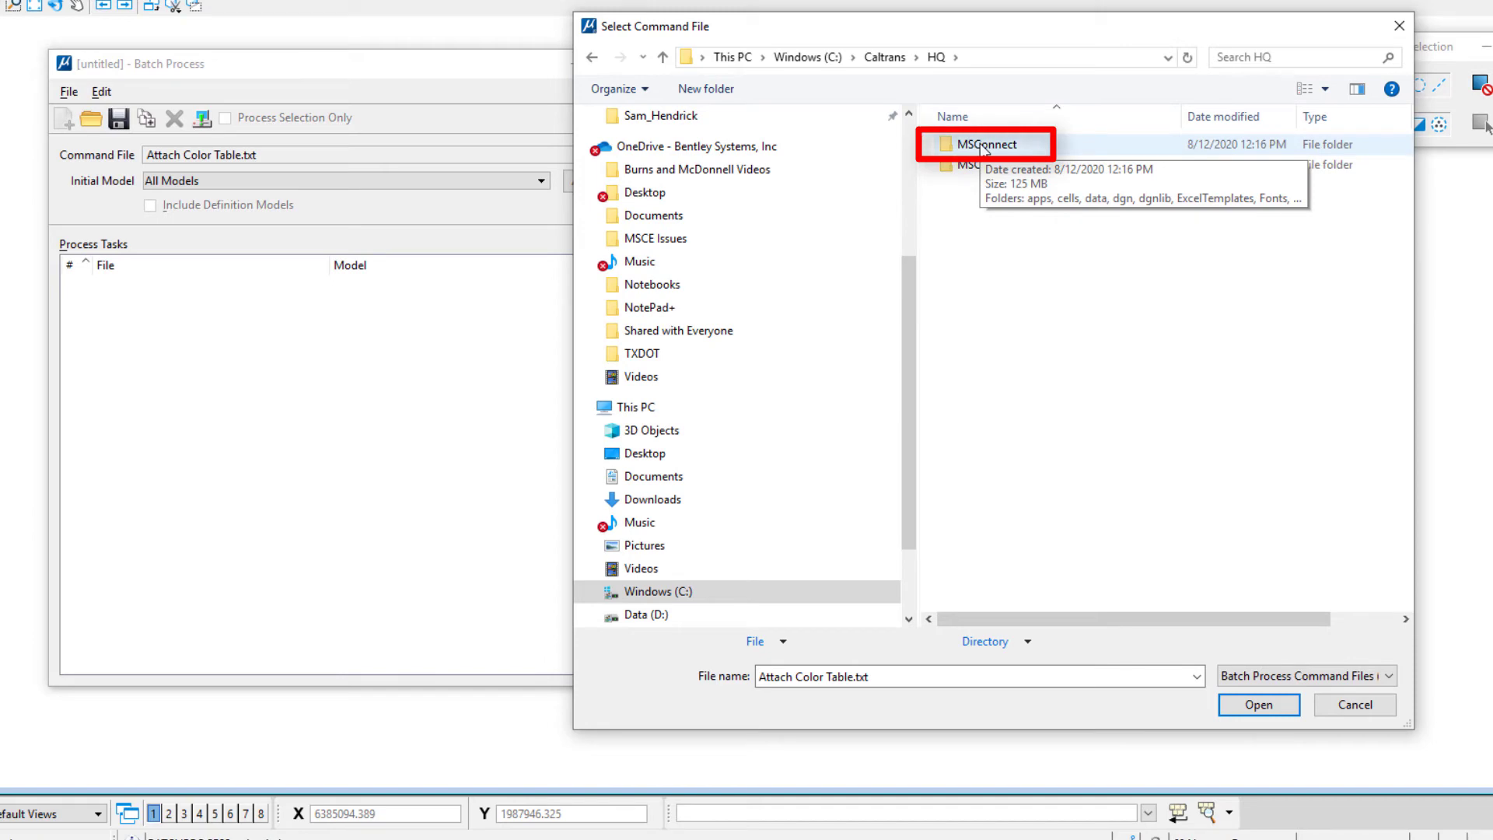
double_click(984, 146)
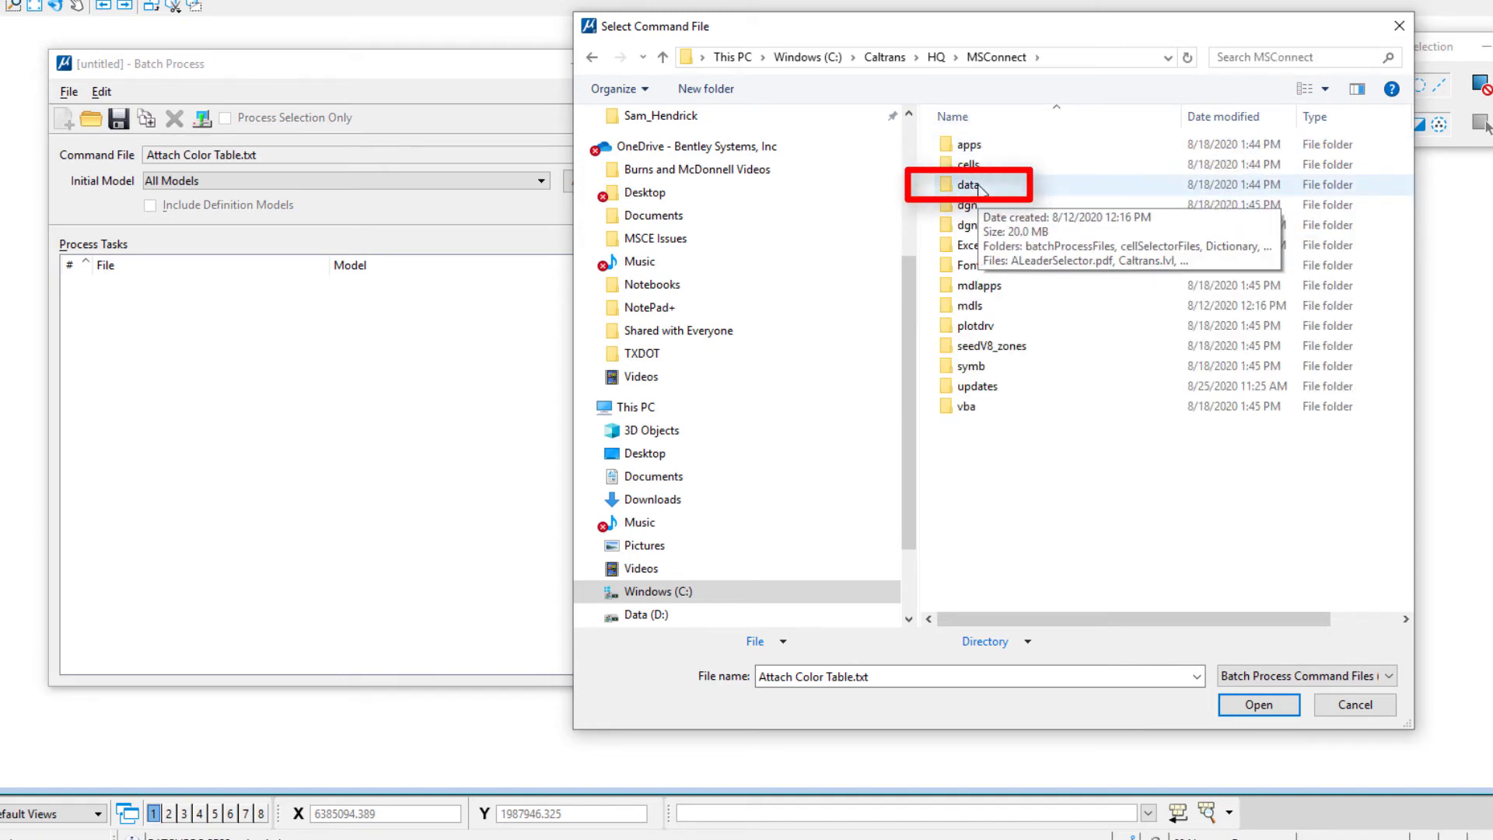
double_click(972, 185)
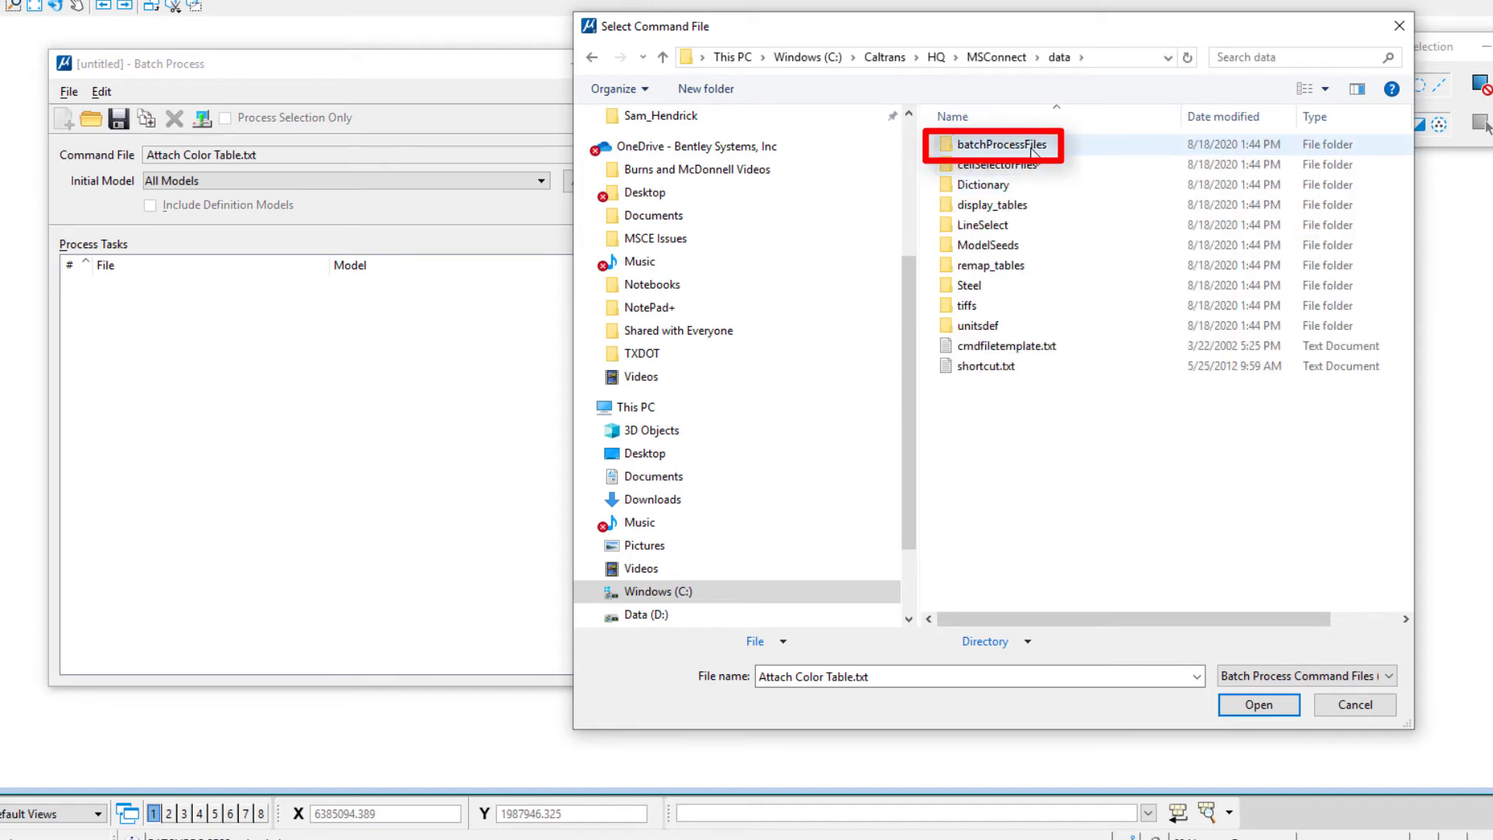
double_click(1031, 147)
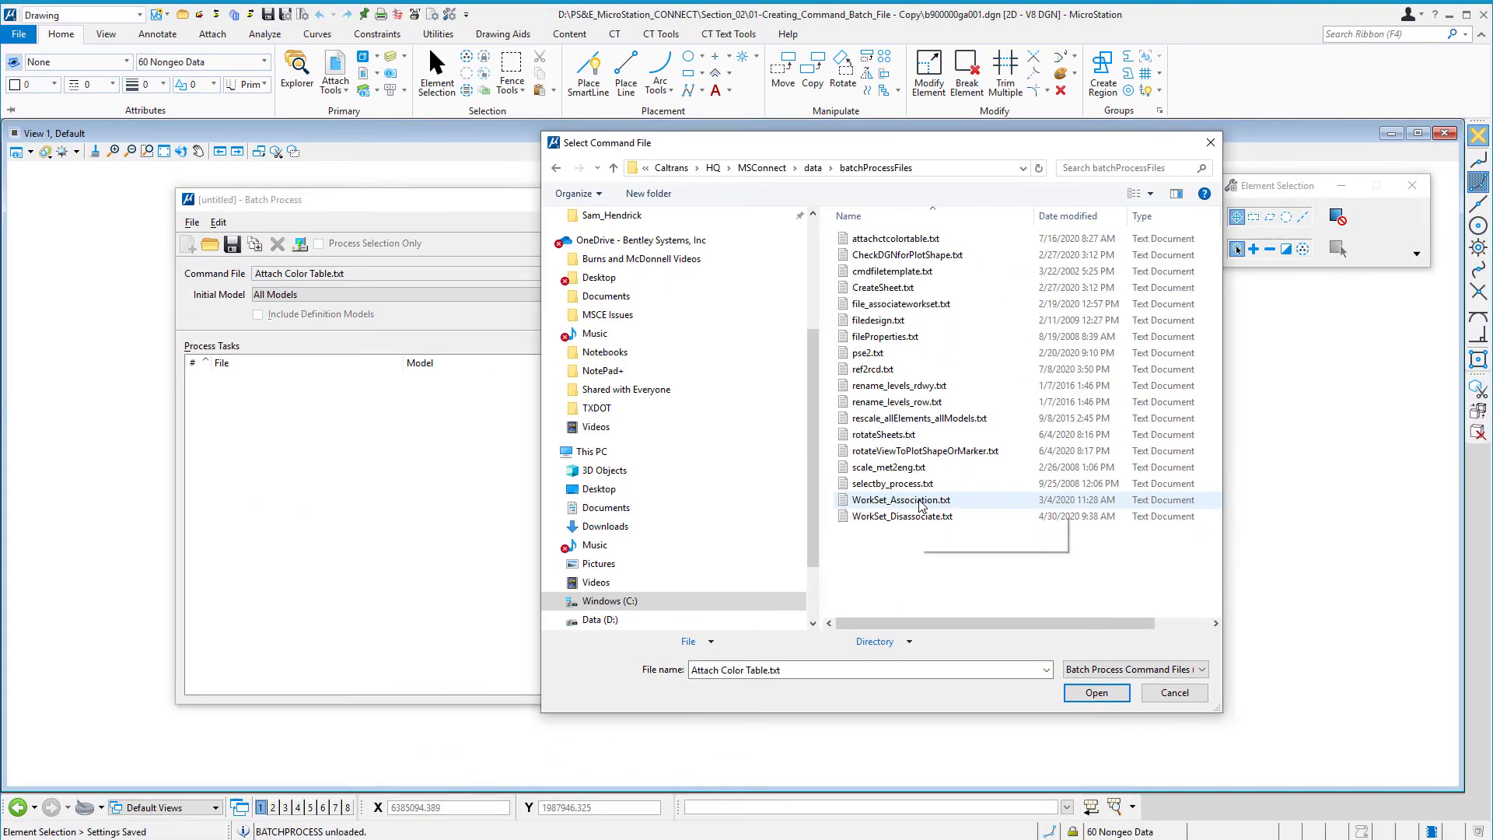
double_click(920, 502)
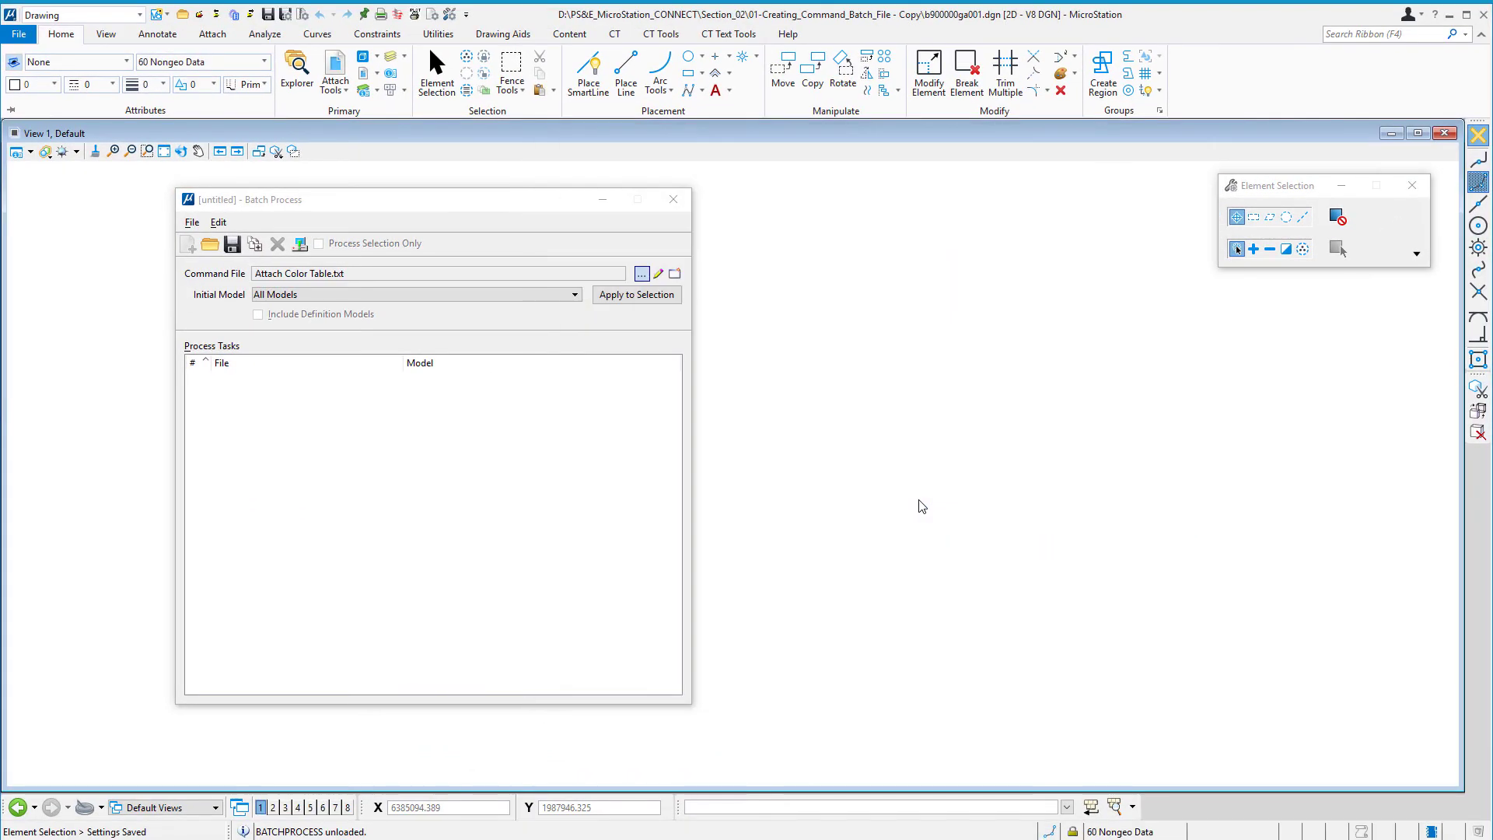
- Open WorkSet_Association.txt in Notepad to view its ASSOCIATEWORKSET and SAVE SETTINGS commands
click(658, 278)
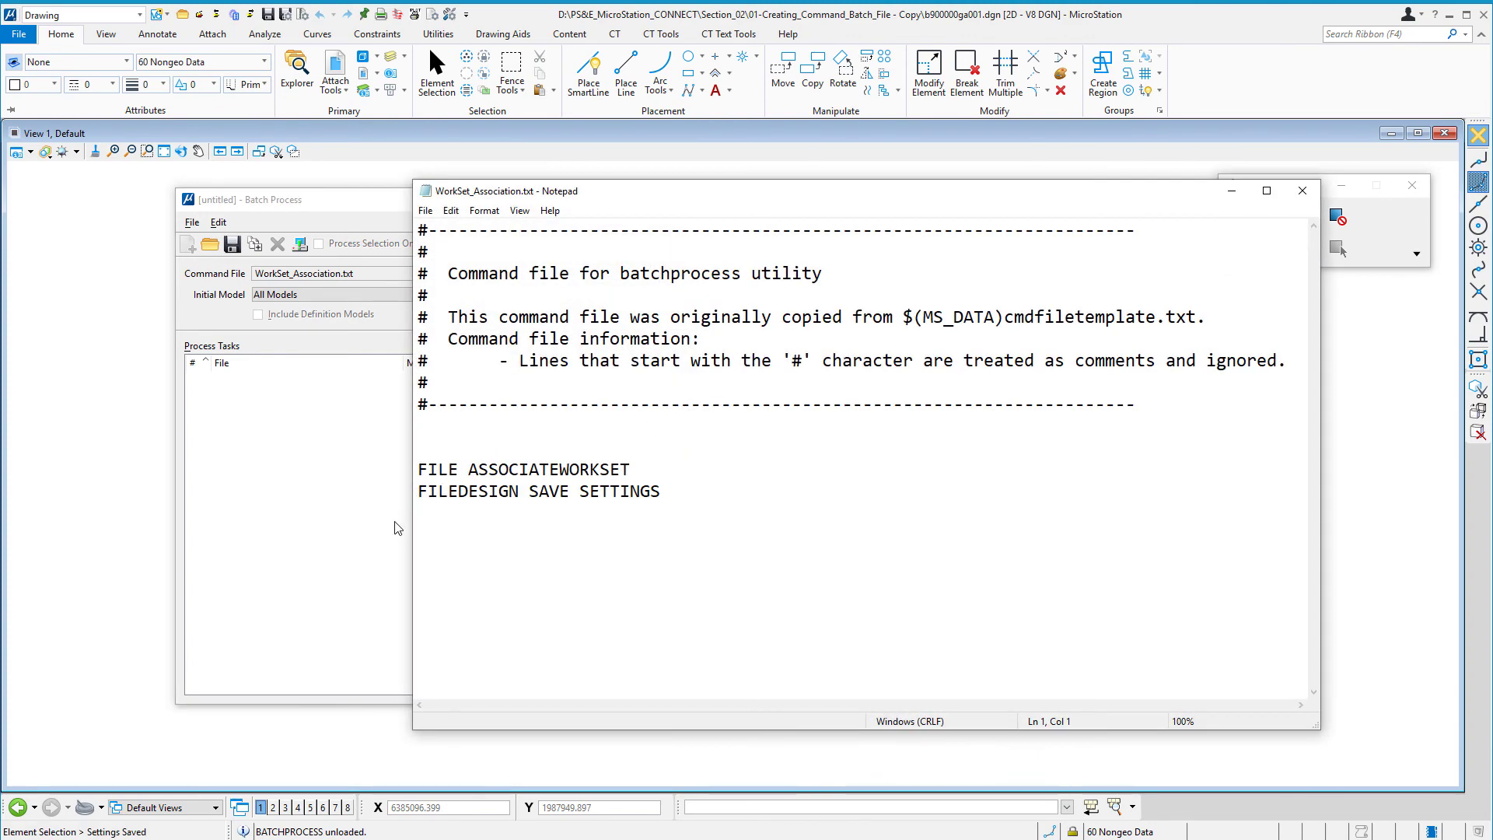